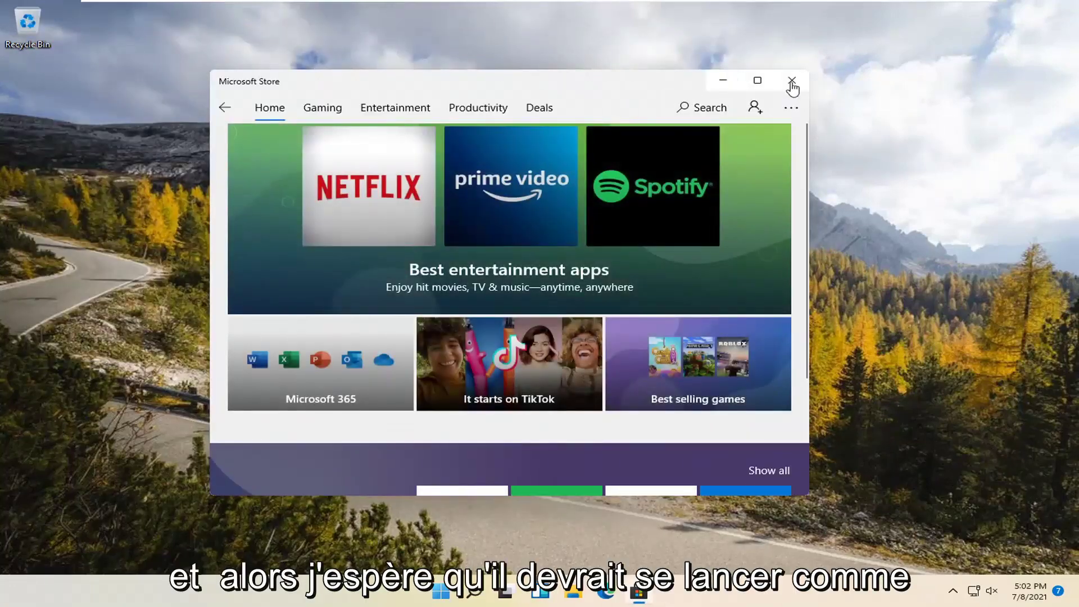
# Close the Microsoft Store window and open the Apps page of Windows Settings
pyautogui.click(793, 82)
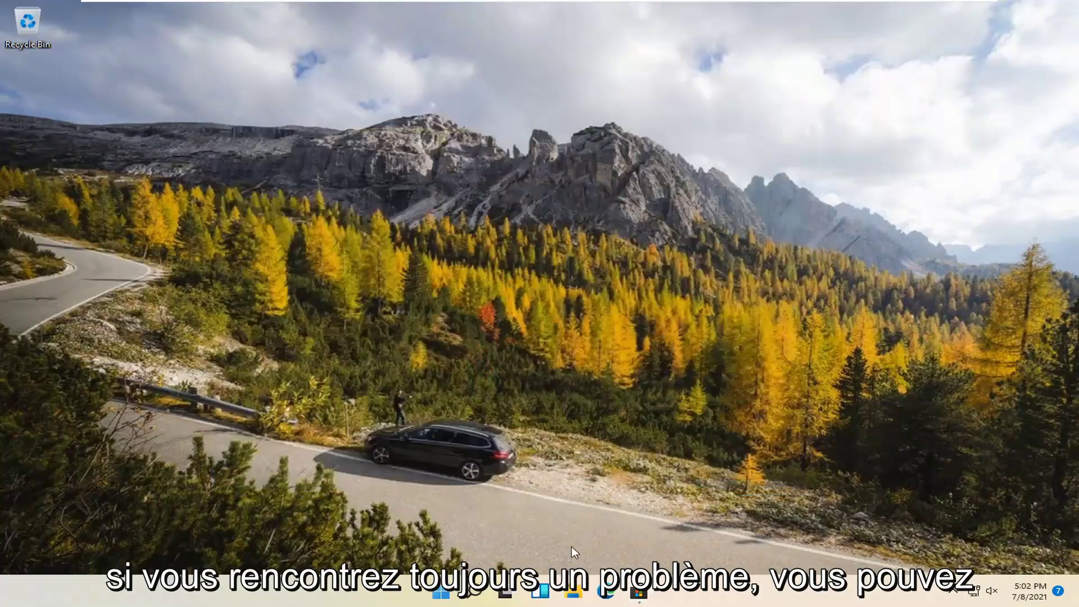
pyautogui.rightClick(436, 595)
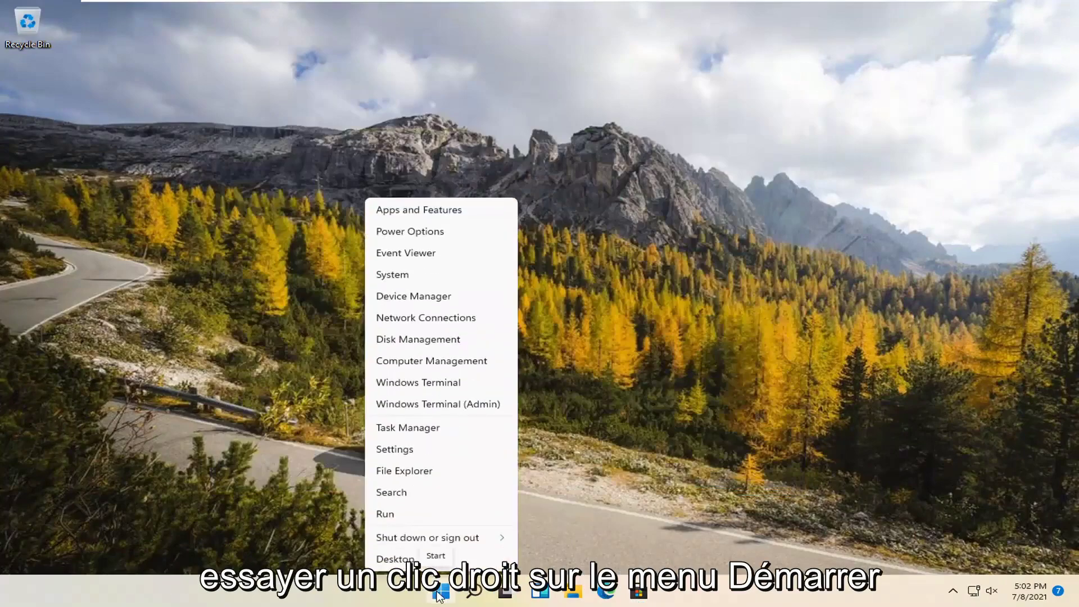
pyautogui.click(393, 449)
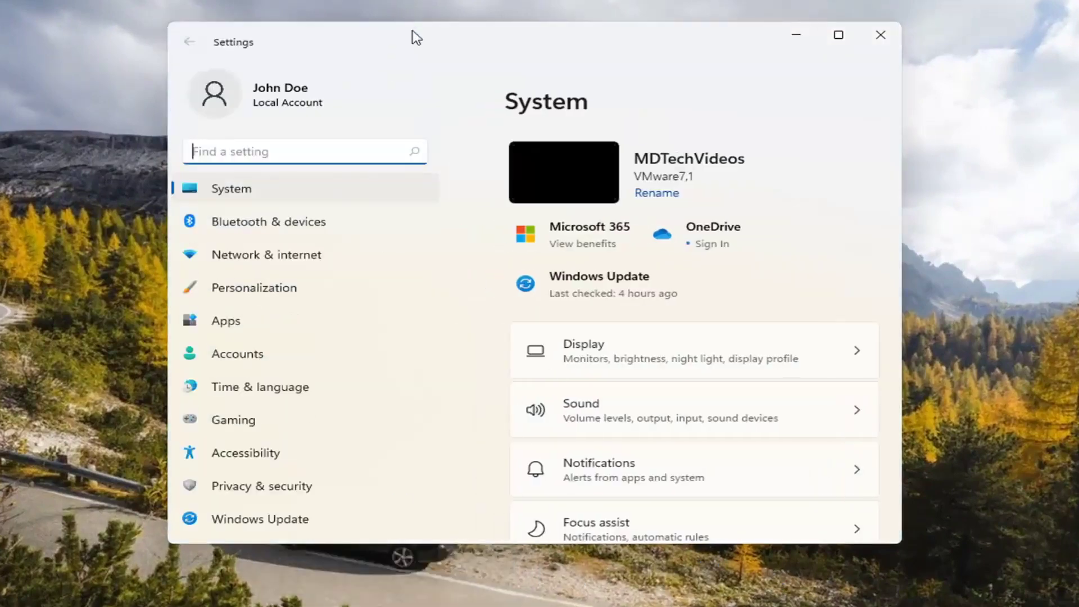
pyautogui.press('super')
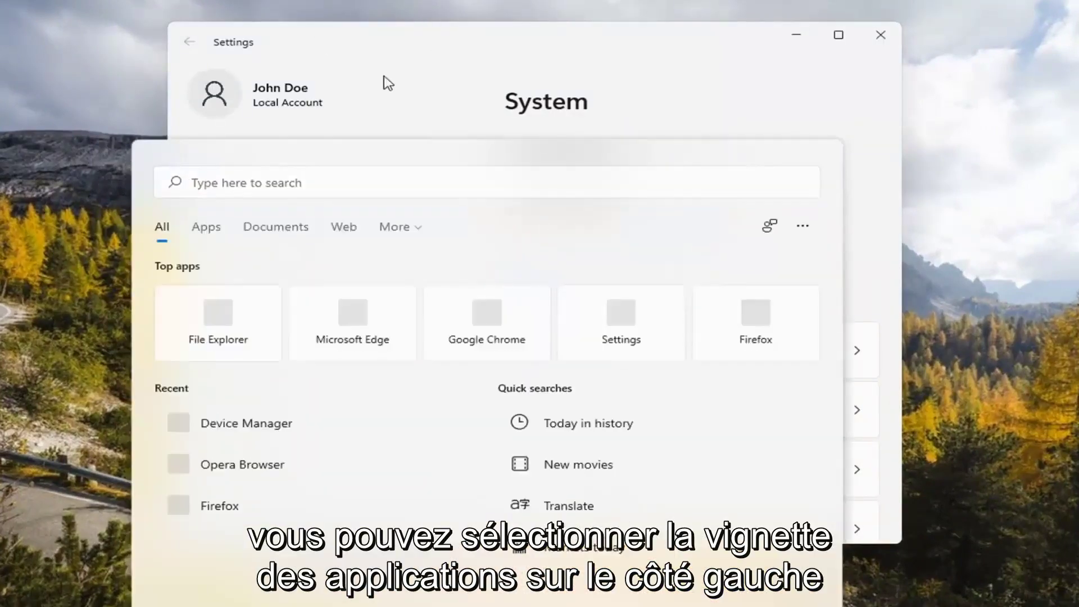
pyautogui.click(429, 47)
pyautogui.click(226, 321)
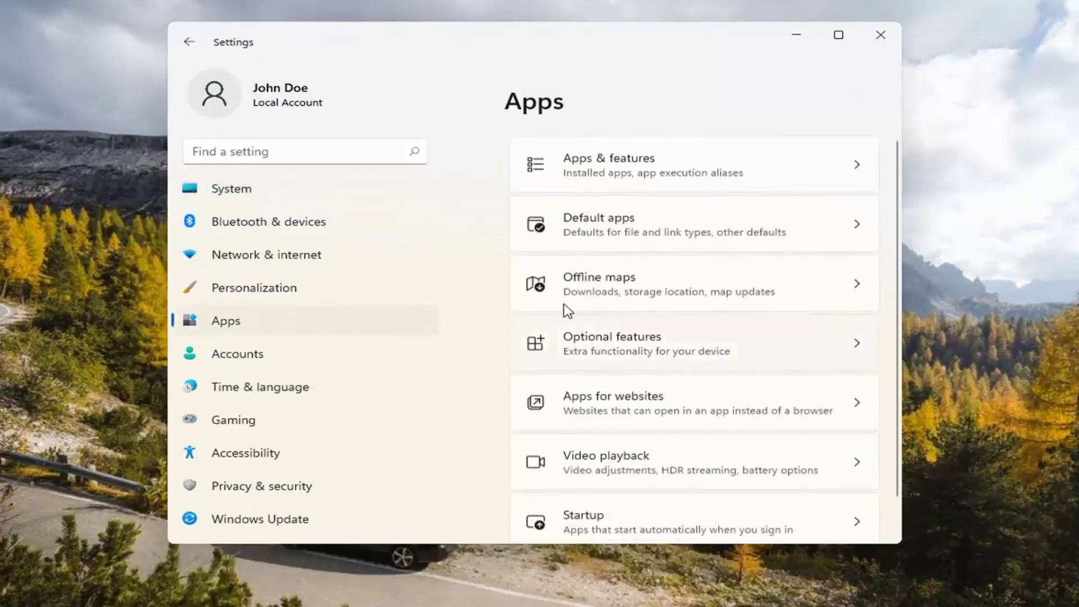
# Filter Apps & features by 'microsoft store' and open the Microsoft Store row's menu
pyautogui.click(616, 172)
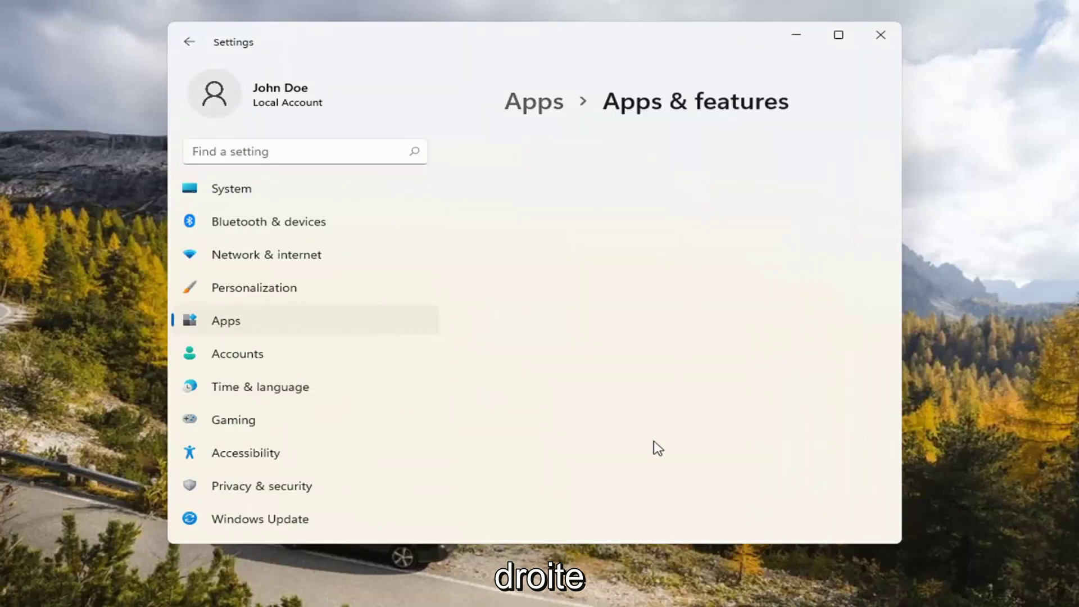
pyautogui.scroll(-2, 631, 366)
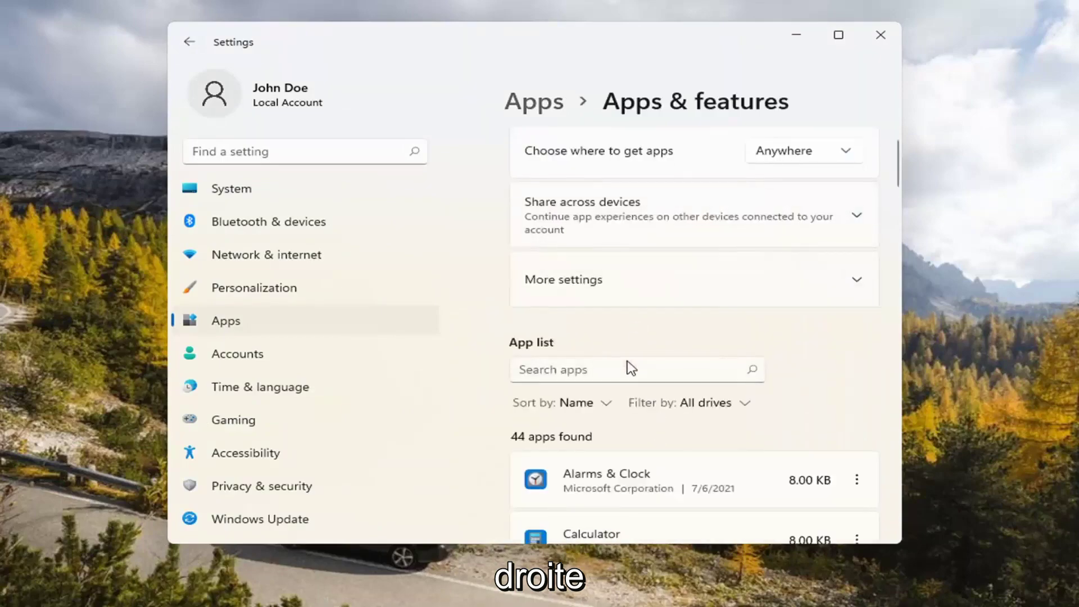
pyautogui.click(520, 316)
pyautogui.write('m')
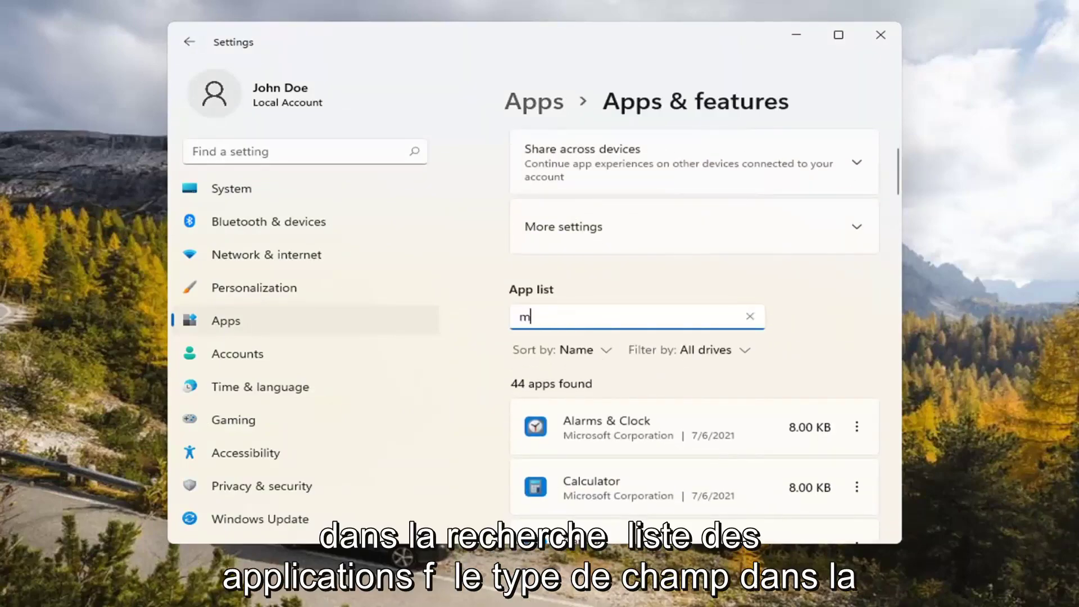
pyautogui.write('icrosoft store')
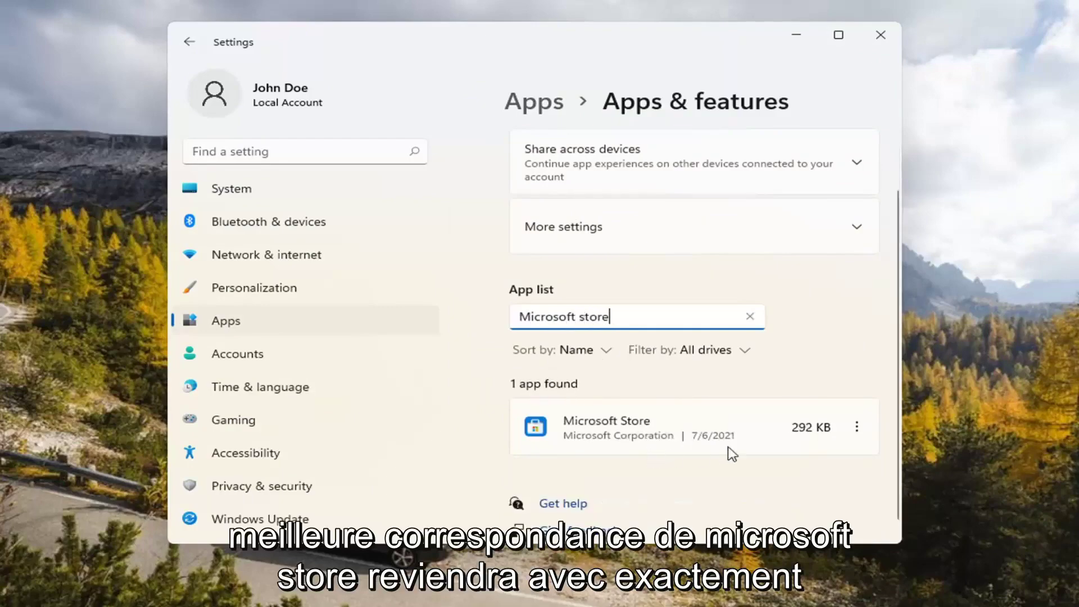
pyautogui.scroll(-1, 590, 409)
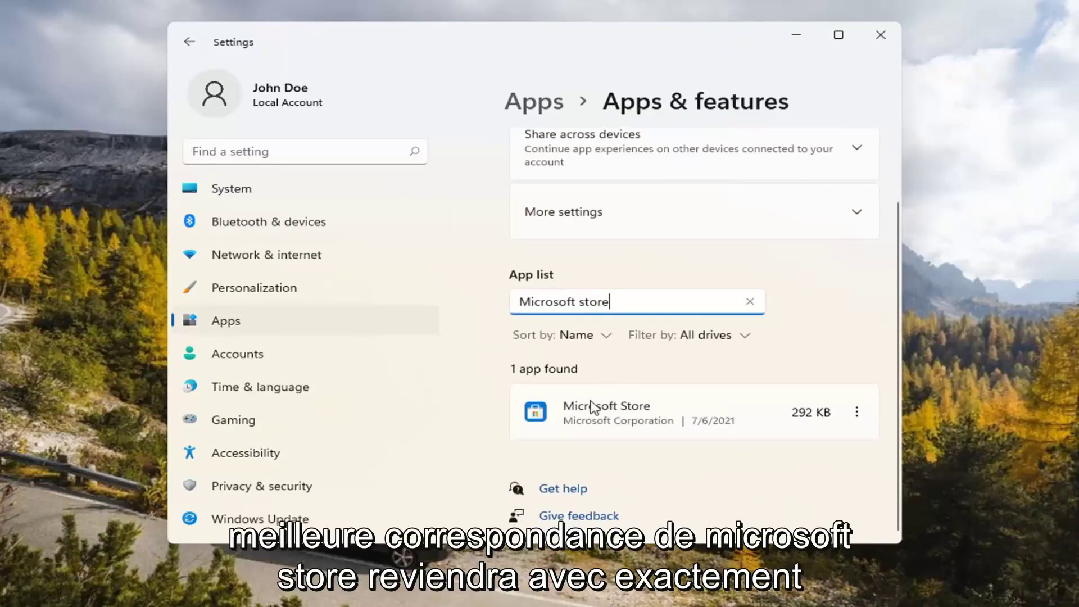
pyautogui.click(857, 413)
# Repair Microsoft Store from its Advanced options, then begin its Reset
pyautogui.click(859, 416)
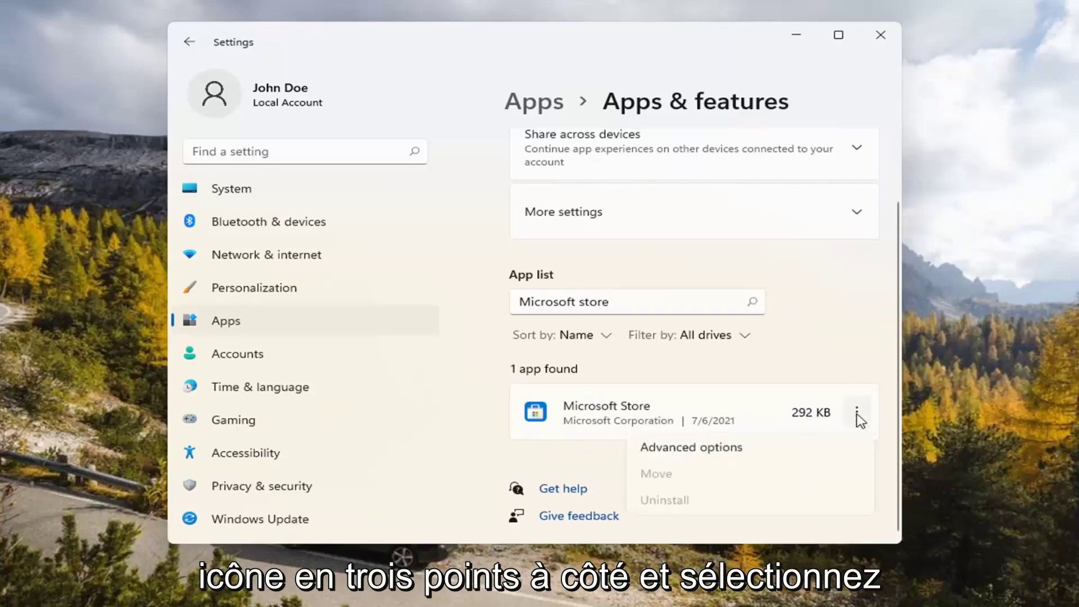
pyautogui.click(697, 448)
pyautogui.scroll(-6, 674, 332)
pyautogui.scroll(-7, 675, 332)
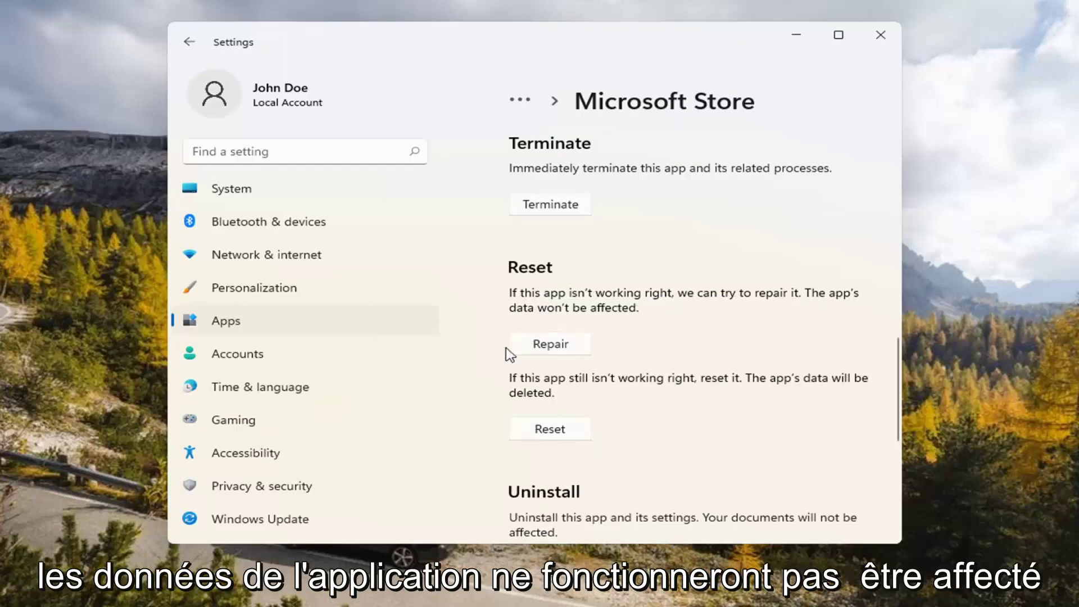
pyautogui.click(554, 349)
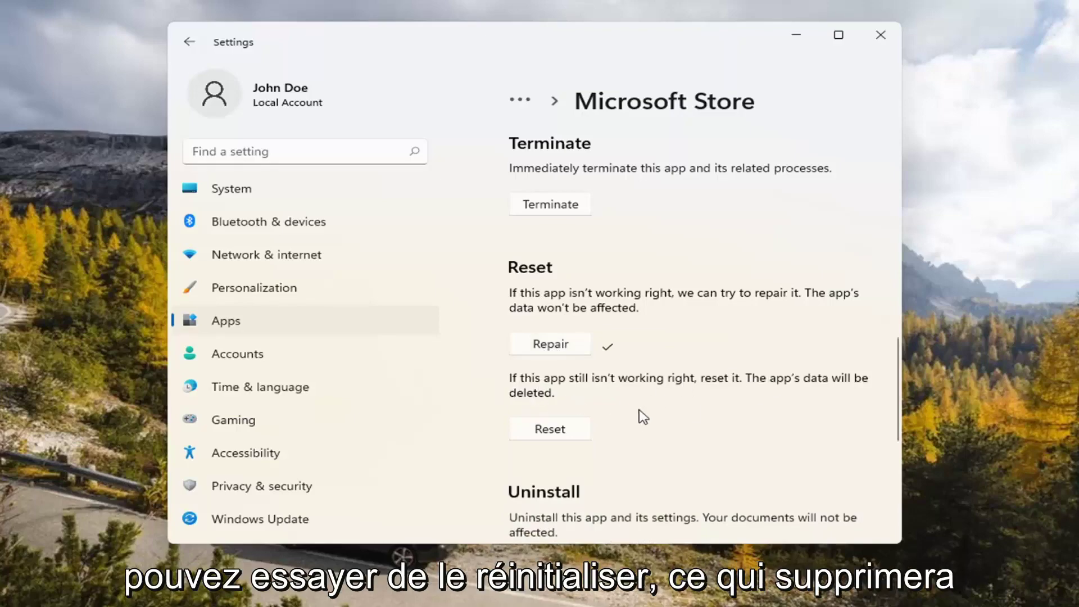
pyautogui.click(535, 434)
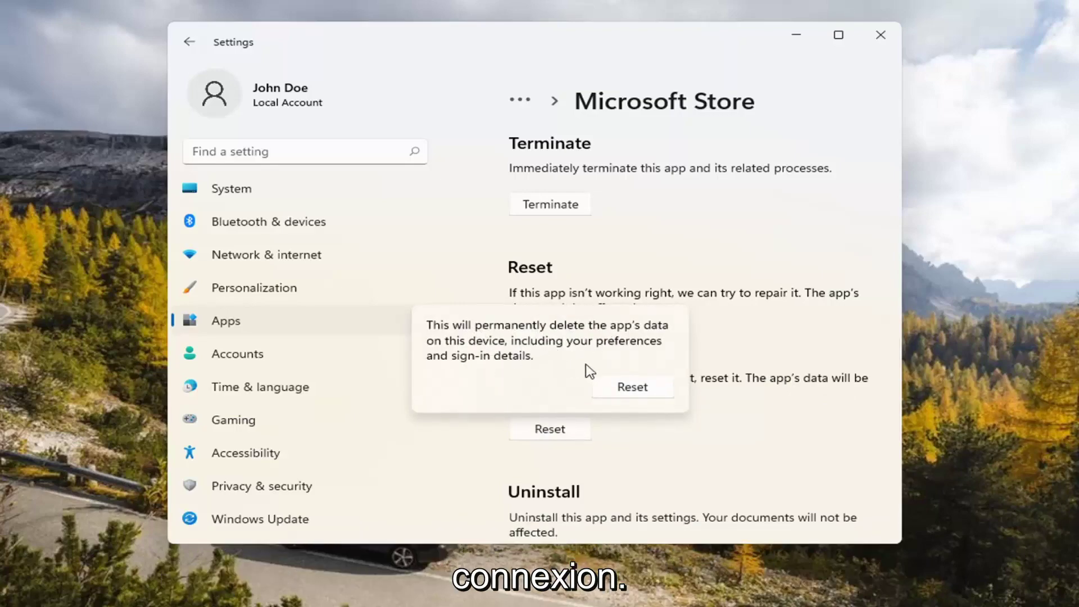
# Confirm the Microsoft Store data reset, then close Settings once it completes
pyautogui.click(622, 390)
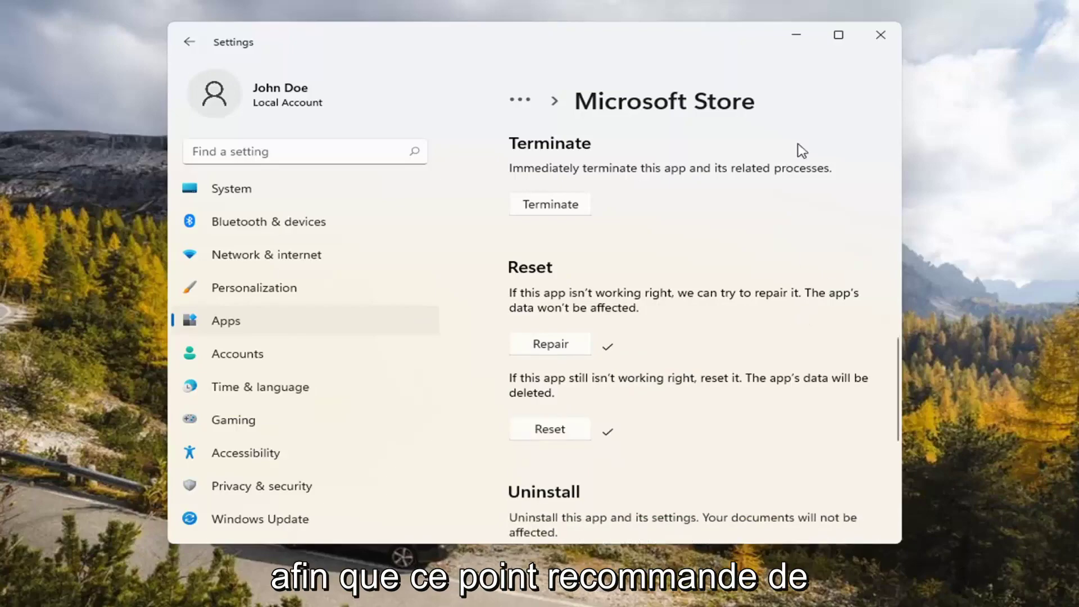
pyautogui.click(882, 35)
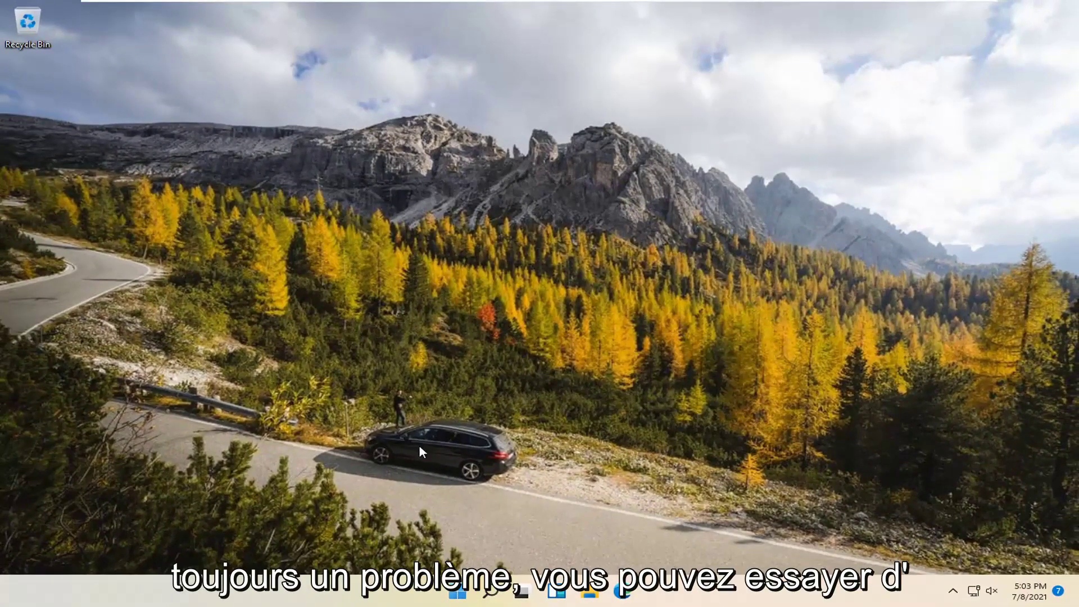
# Search for 'cmd' and launch Command Prompt as administrator
pyautogui.click(490, 591)
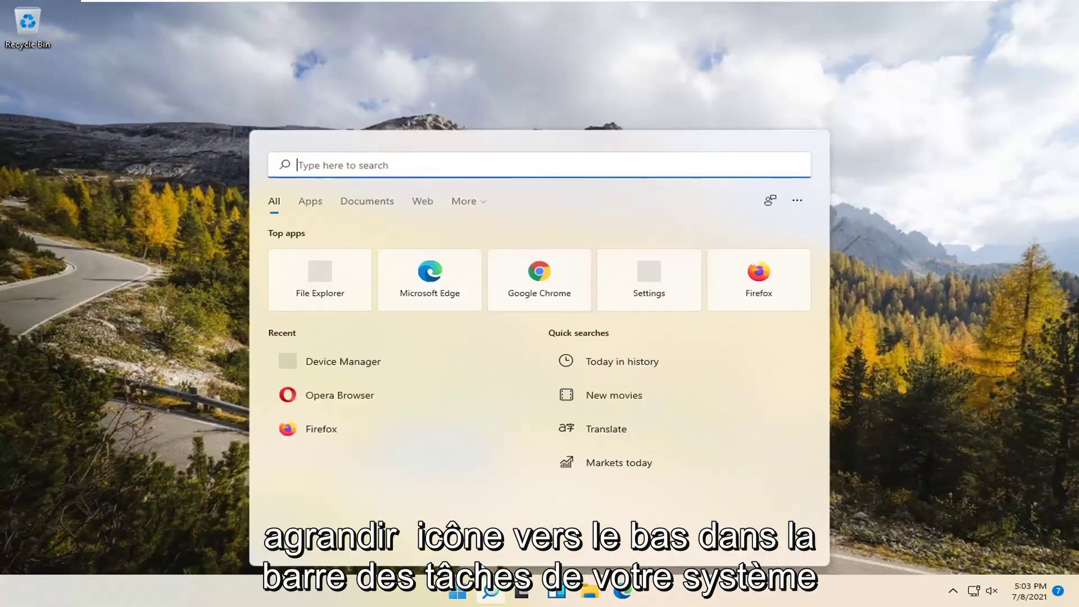
pyautogui.write('cmd')
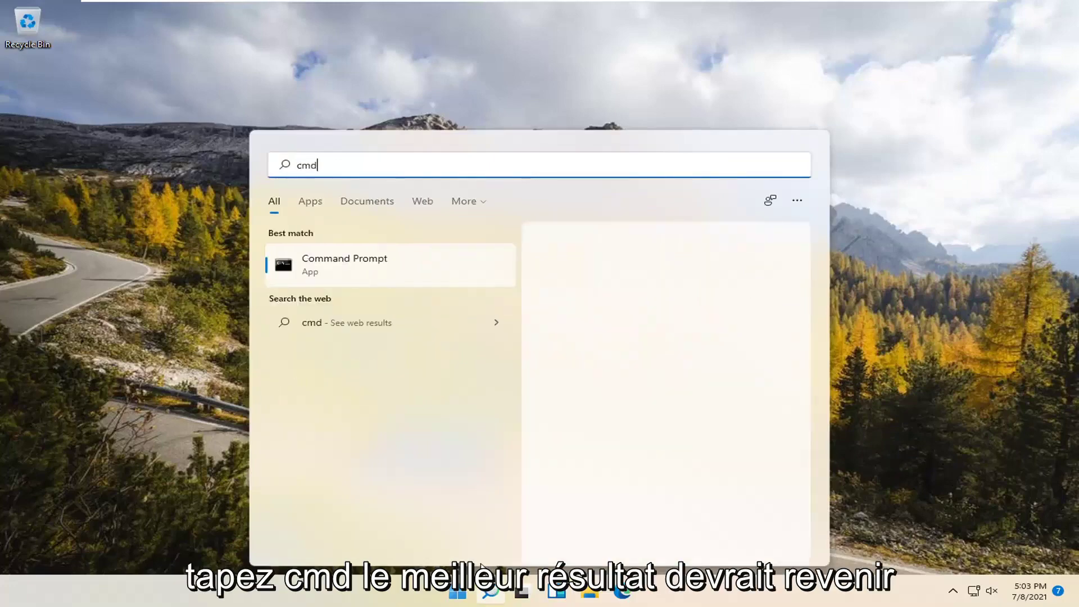
pyautogui.rightClick(343, 262)
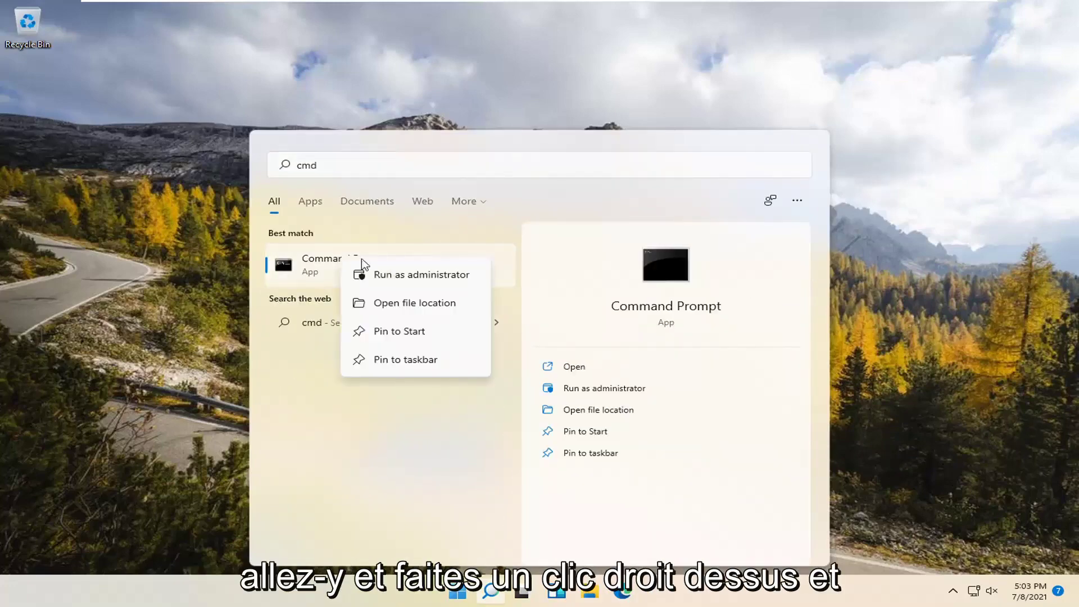
pyautogui.click(416, 277)
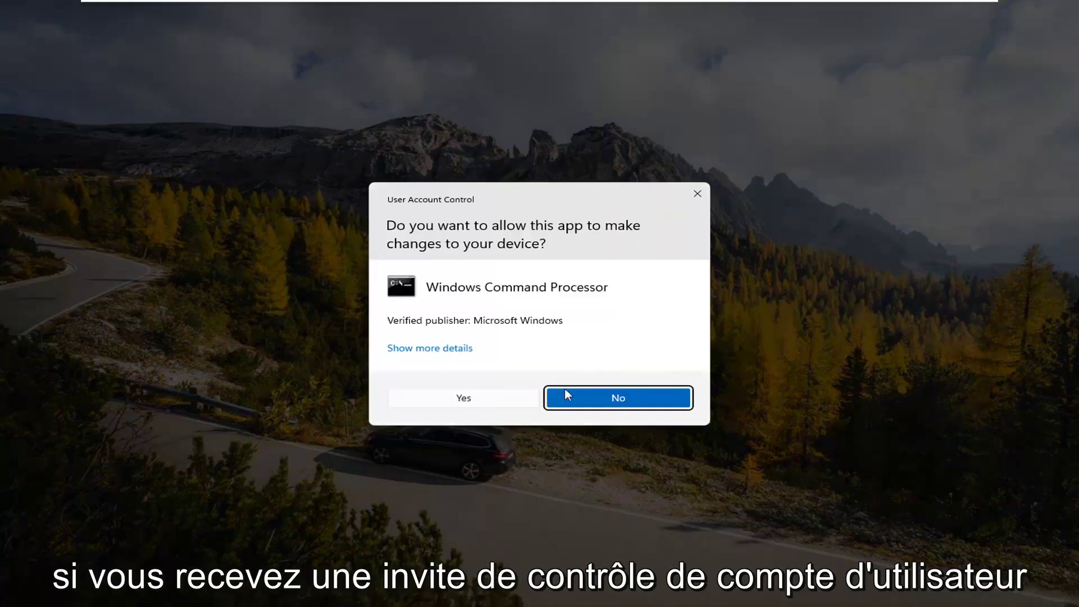
# Approve the UAC prompt and run 'sfc /scannow' in the administrator Command Prompt
pyautogui.click(487, 399)
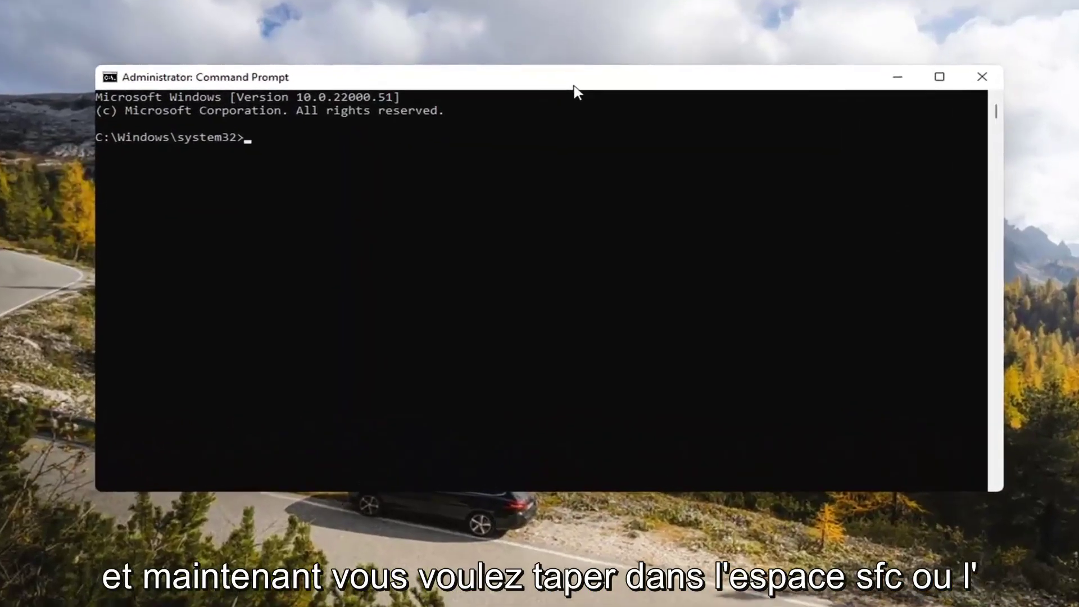
pyautogui.write('sfc /scannow')
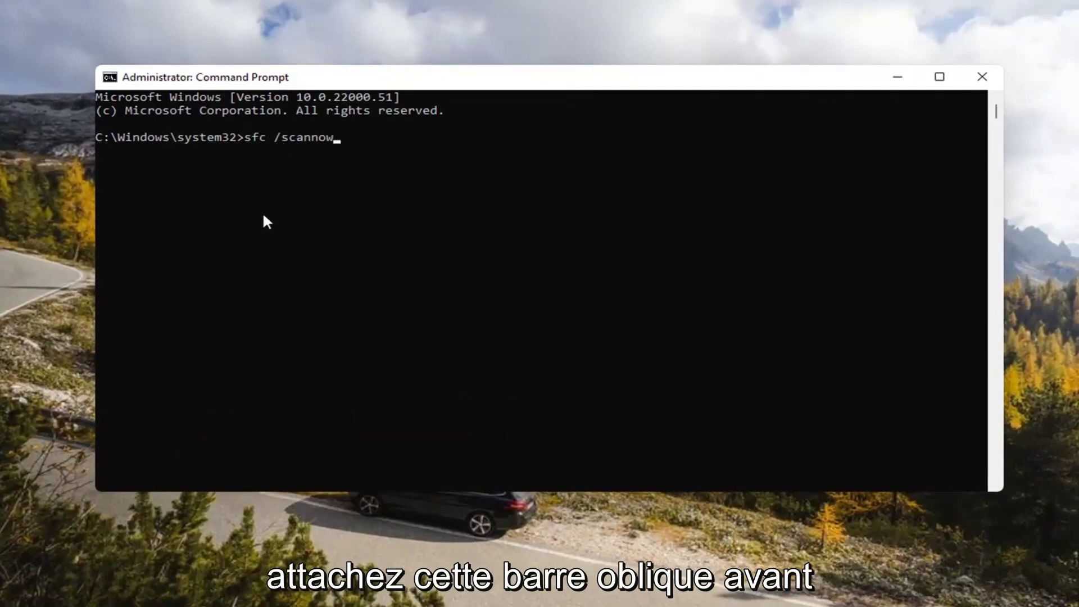
pyautogui.press('Return')
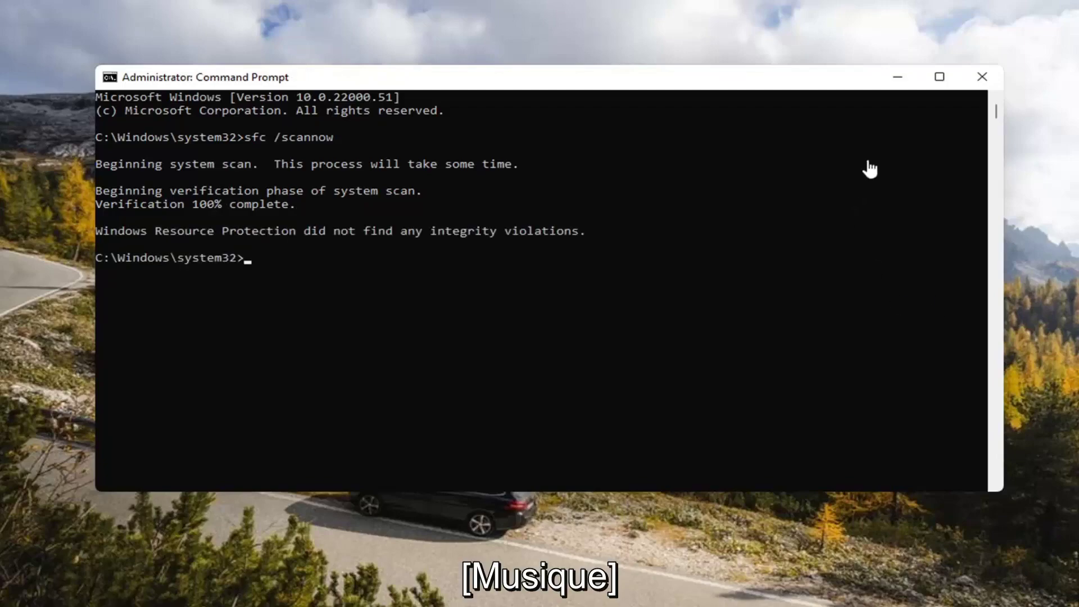
# Close Command Prompt and restart the PC from the Start button's power menu
pyautogui.click(982, 77)
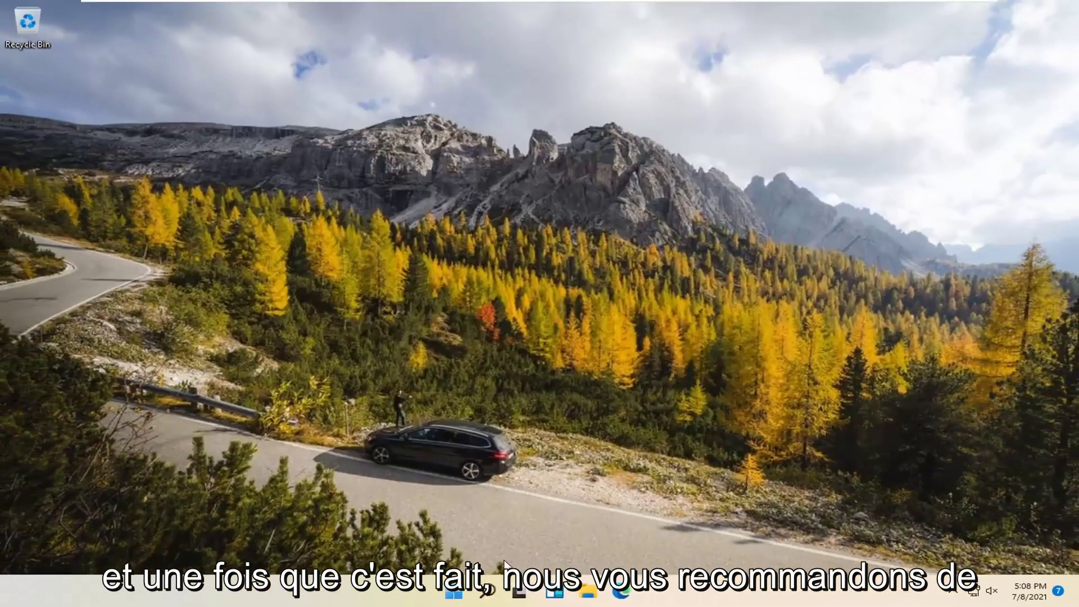
pyautogui.rightClick(450, 591)
pyautogui.moveTo(463, 538)
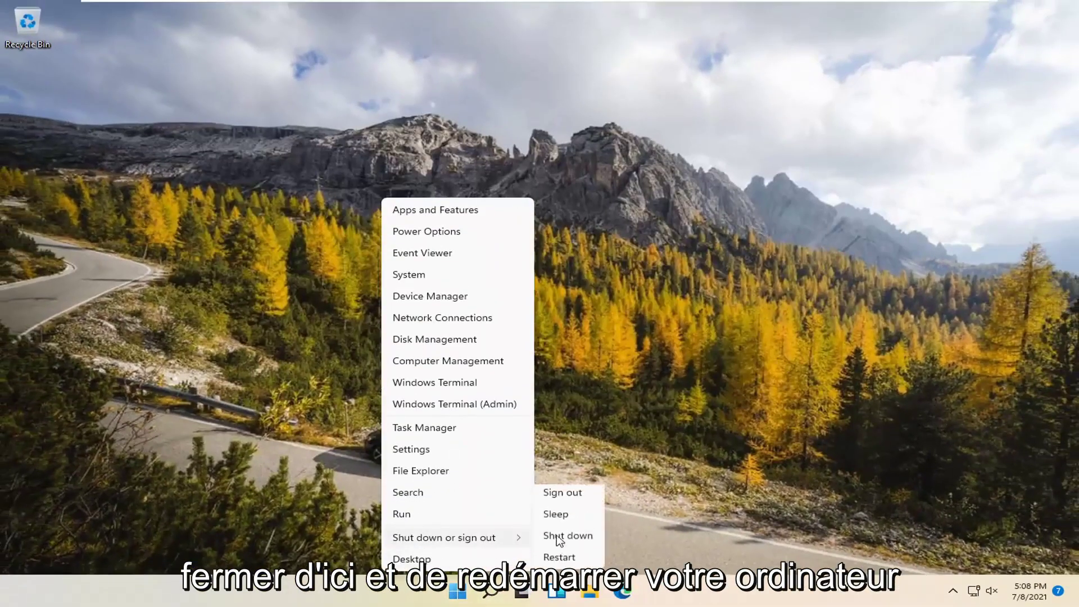
pyautogui.click(559, 554)
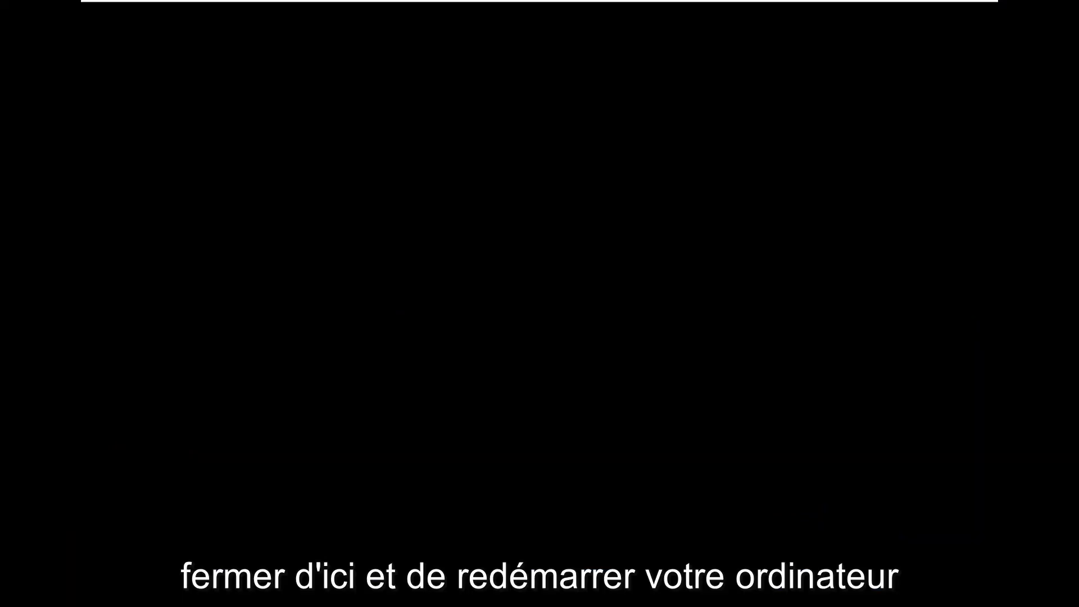